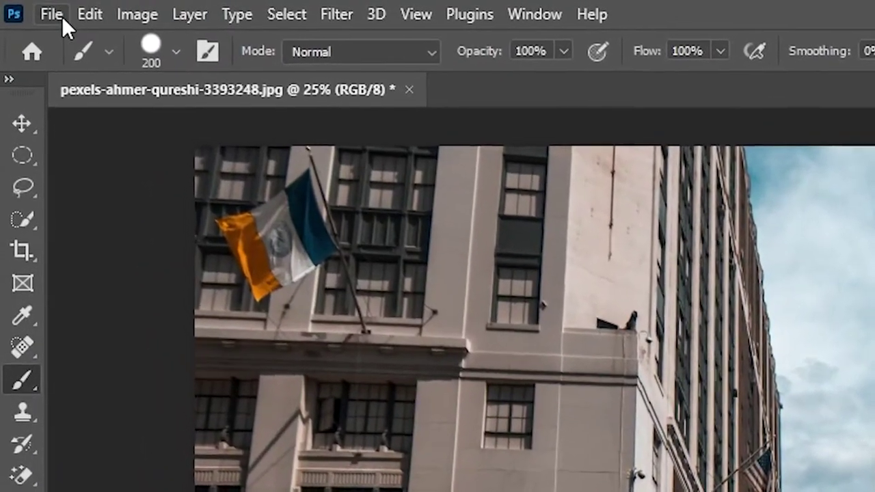
Browse the Open dialog for the pexels street photo, then close it without opening anything.
click(62, 16)
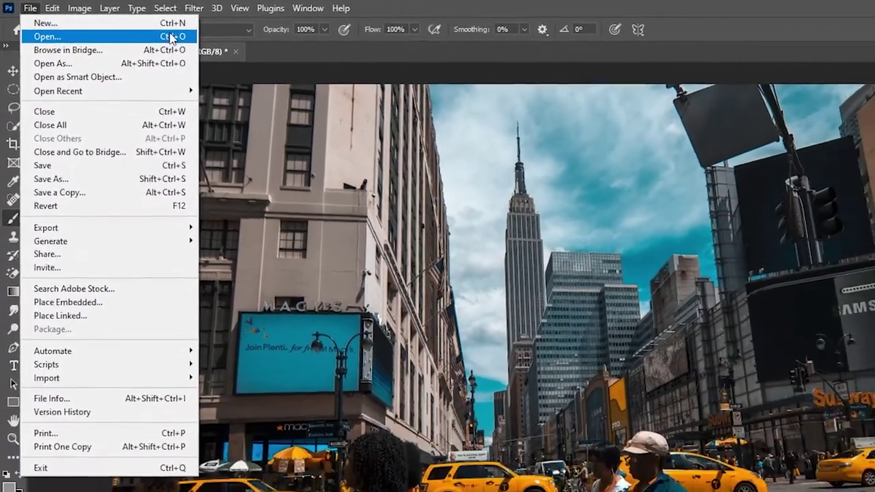
click(184, 43)
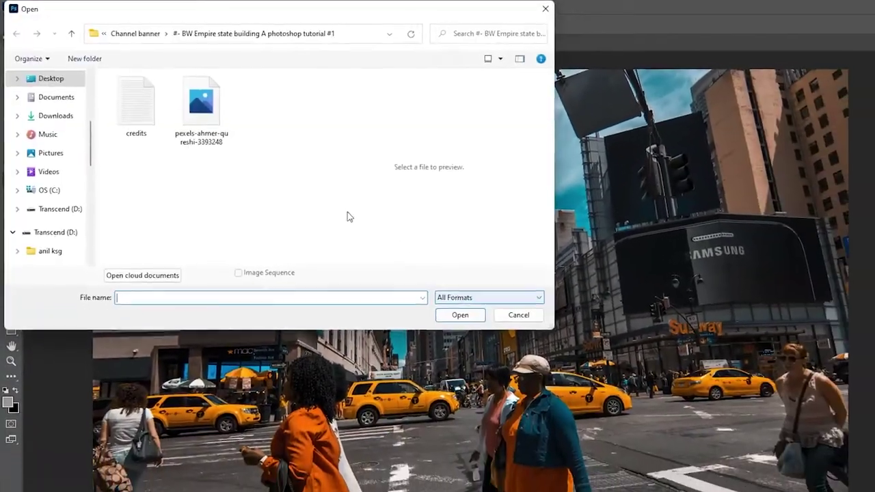
click(201, 106)
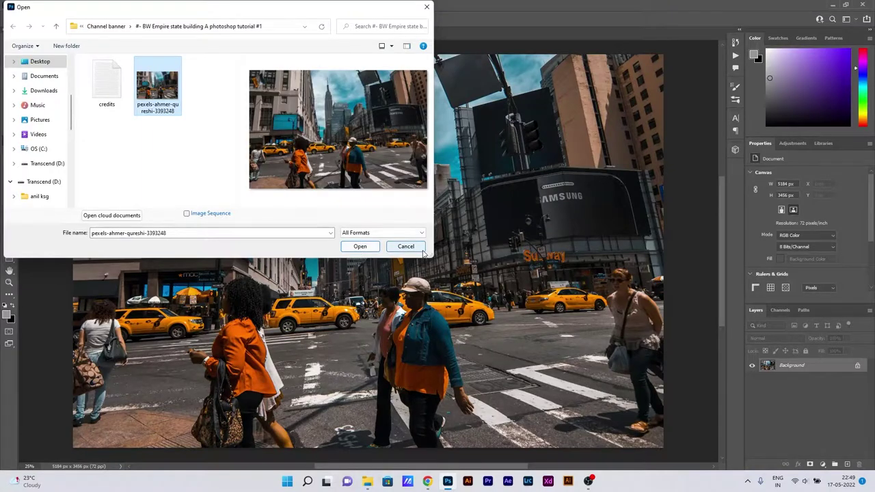
click(374, 247)
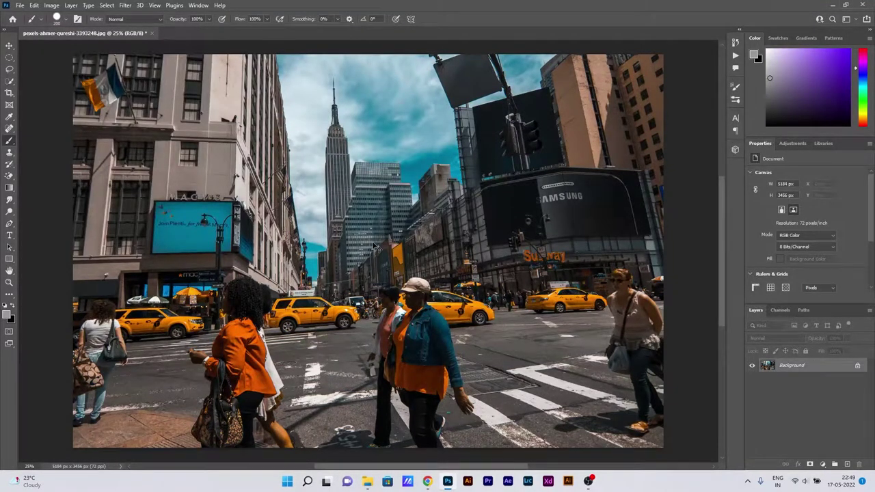
key(ctrl+o)
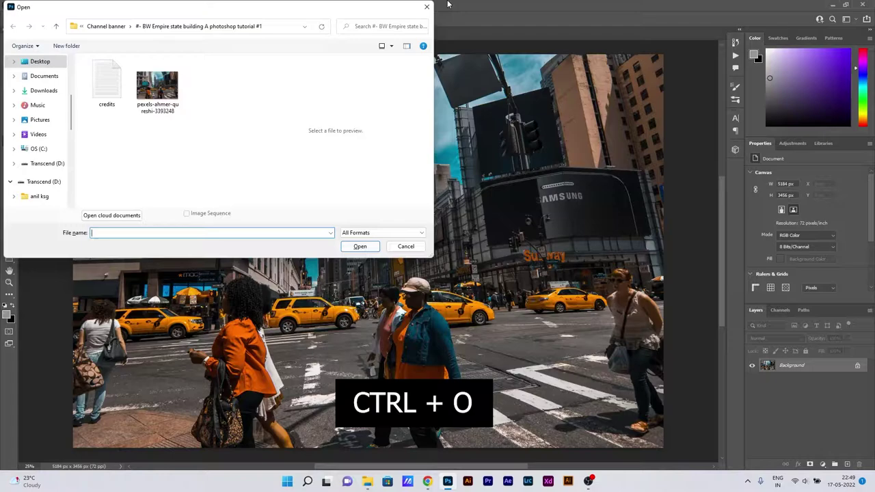
click(426, 7)
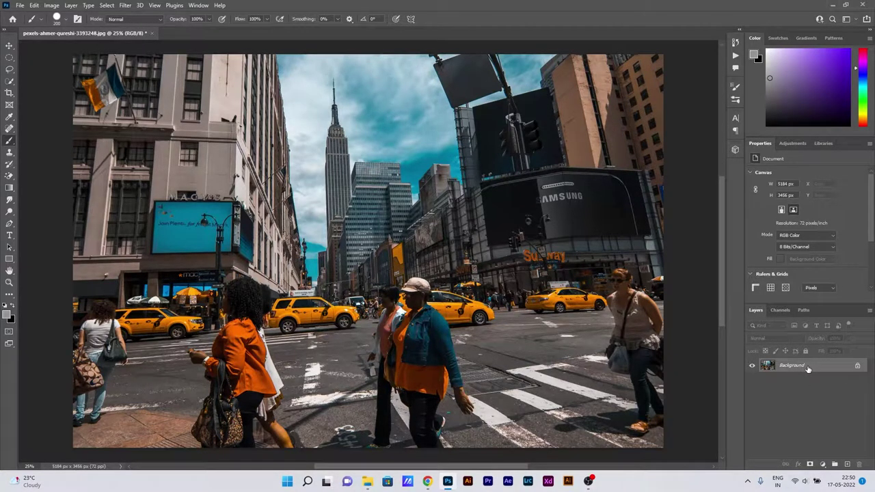
Duplicate the Background layer with Ctrl+J, rename the copy 'Newyork' and keep it selected.
key(ctrl+j)
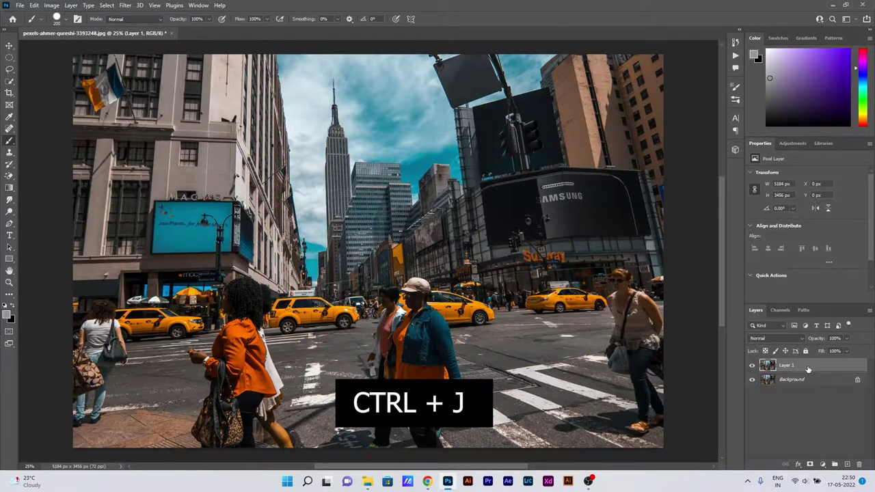
double_click(787, 365)
text(N)
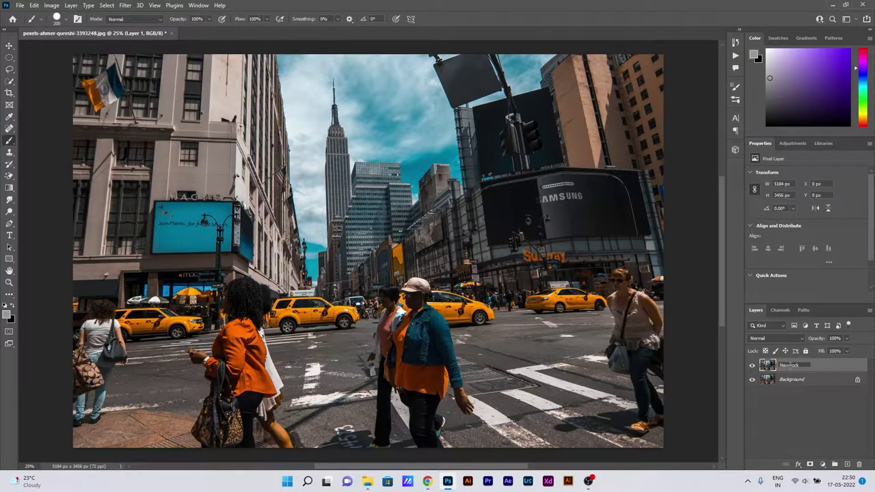
text(ewyork)
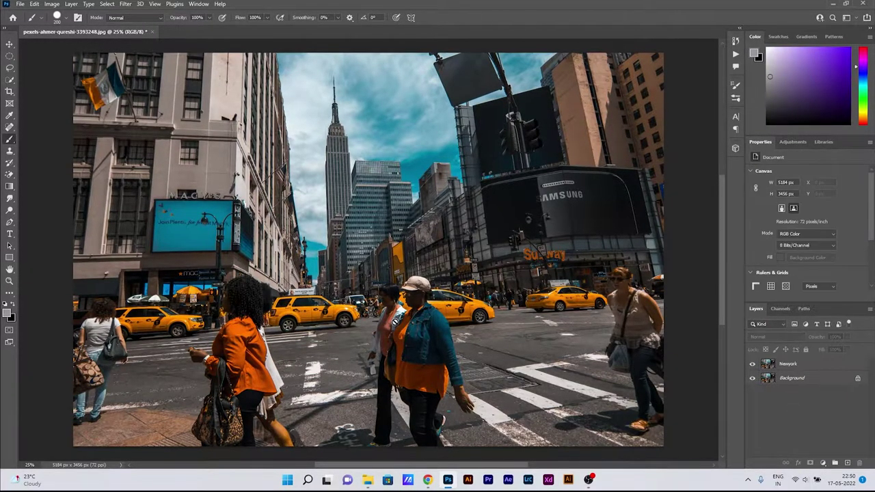
click(800, 366)
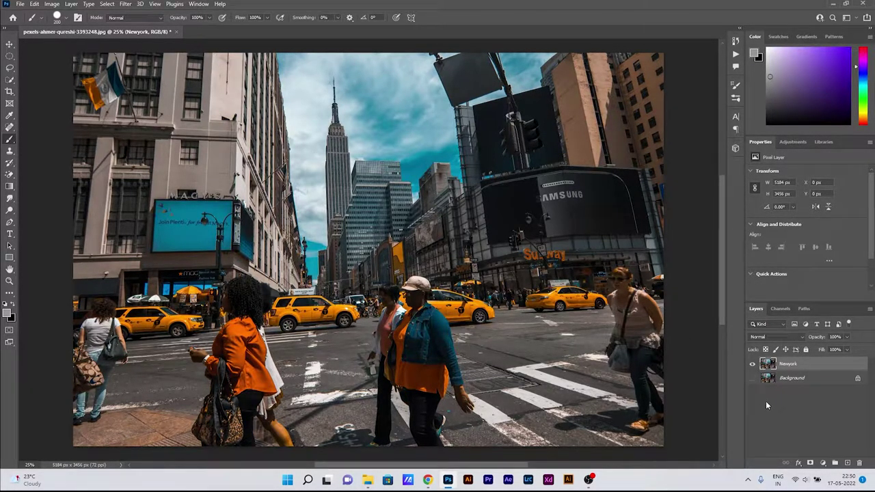
click(800, 378)
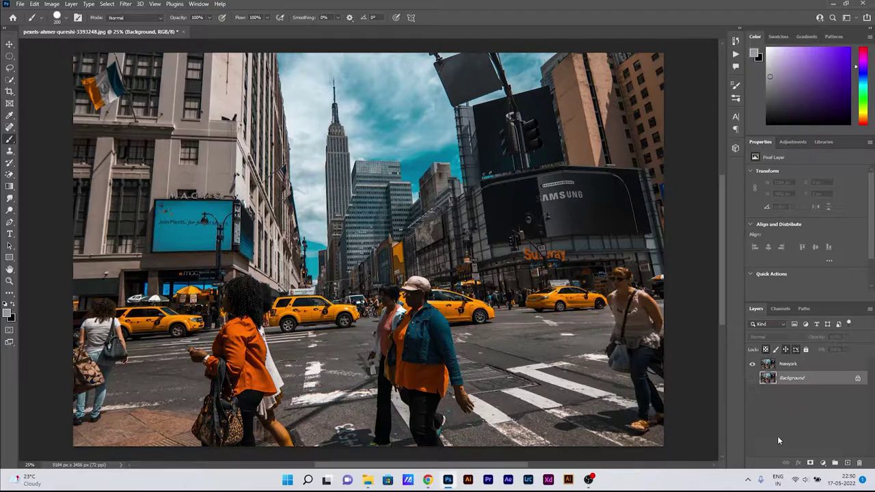
click(785, 408)
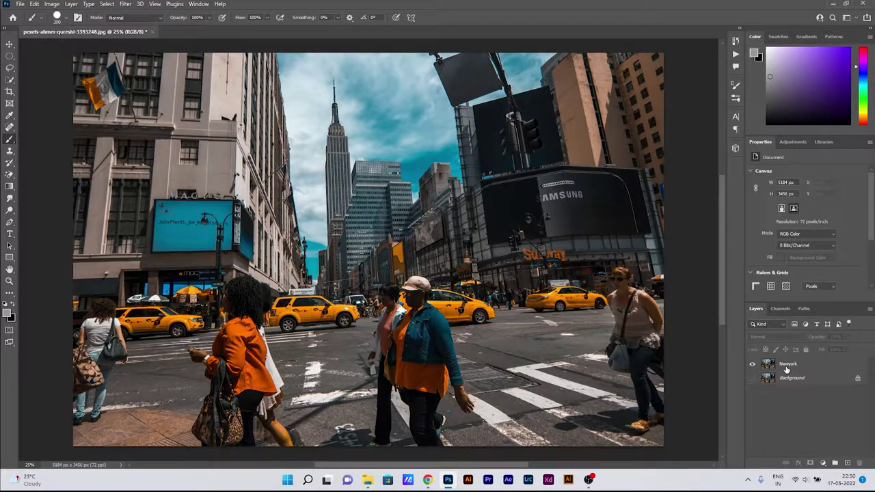
click(786, 367)
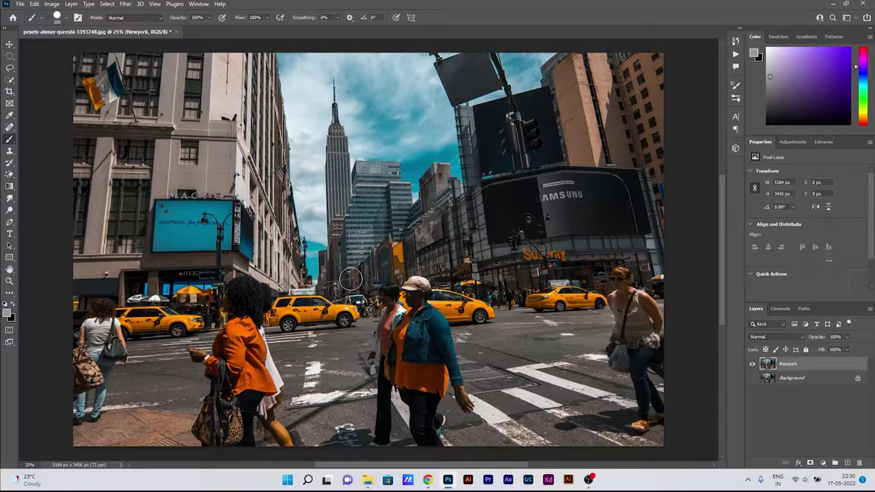
Add a Black & White adjustment layer above Newyork from the adjustment layer list.
click(823, 464)
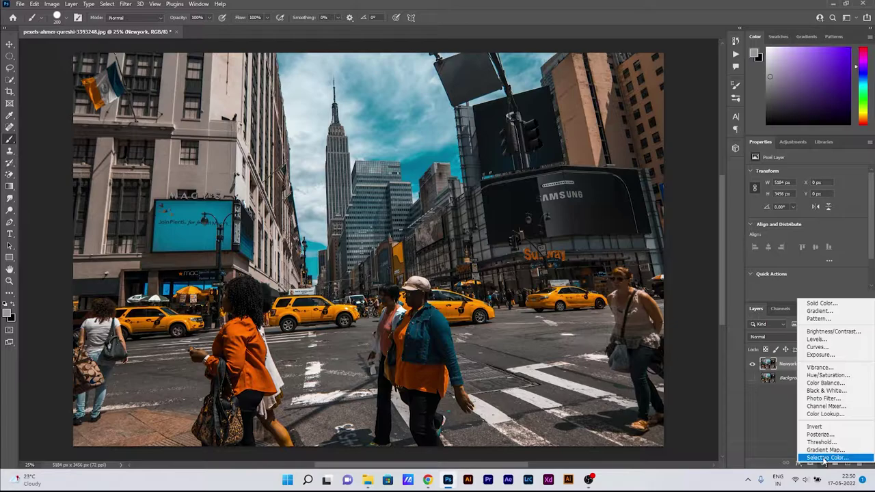
click(762, 442)
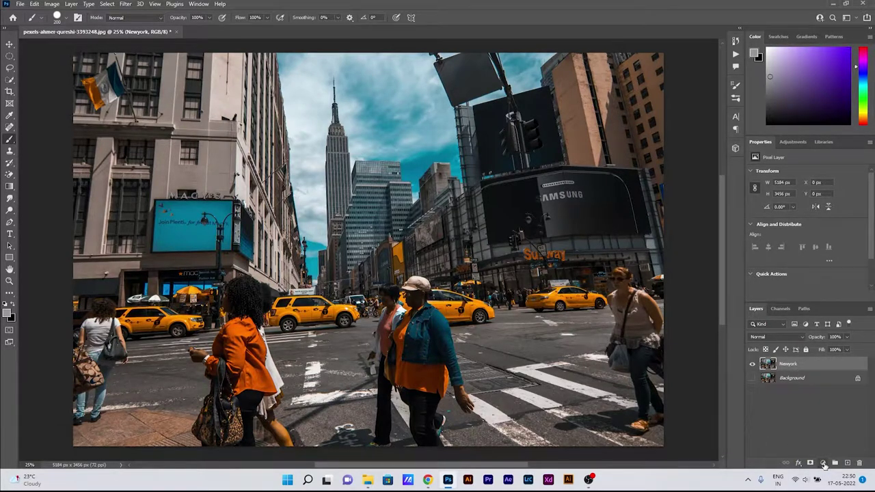
click(823, 463)
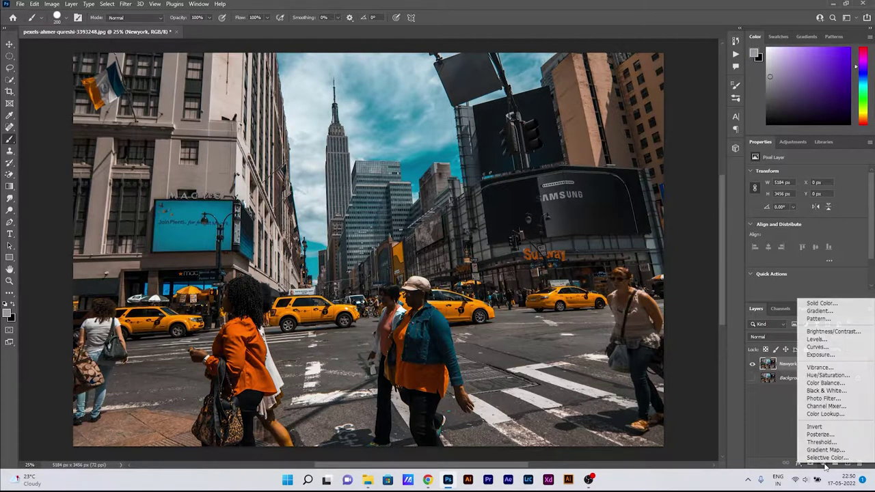
click(827, 391)
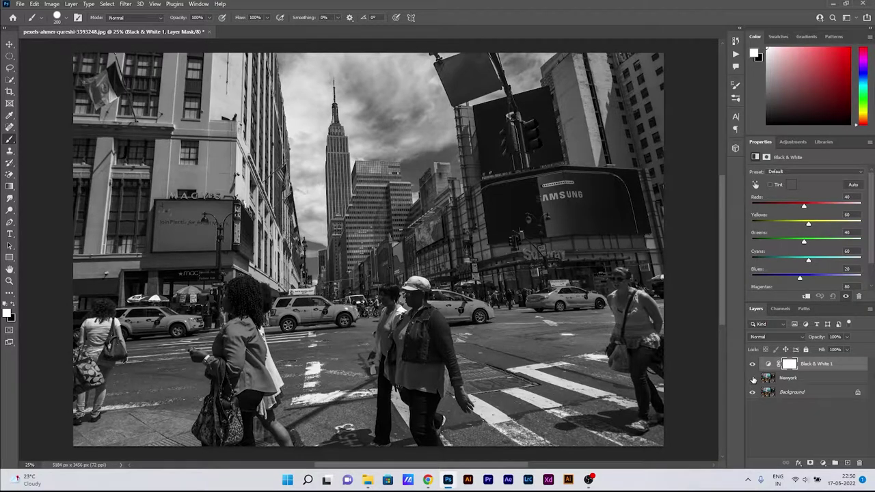
Toggle layer visibility to compare the colour original with the grayscale version, then restore it.
drag(752, 377, 752, 364)
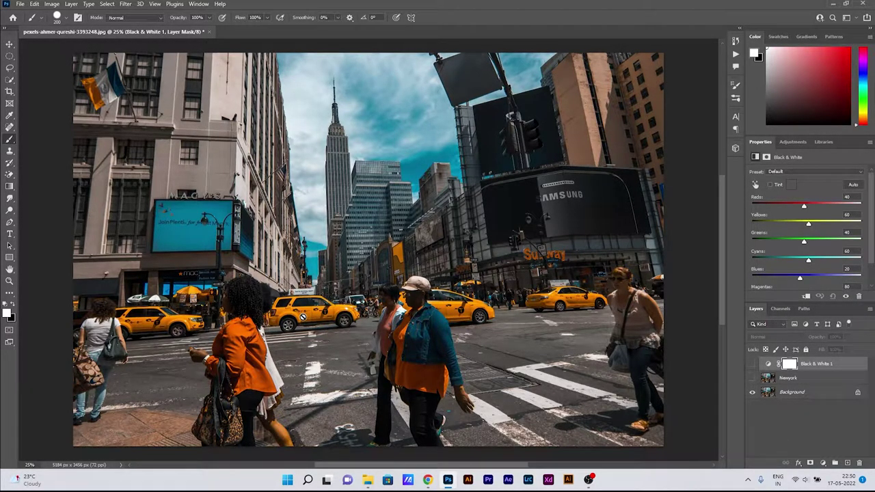
click(752, 392)
click(752, 377)
click(753, 364)
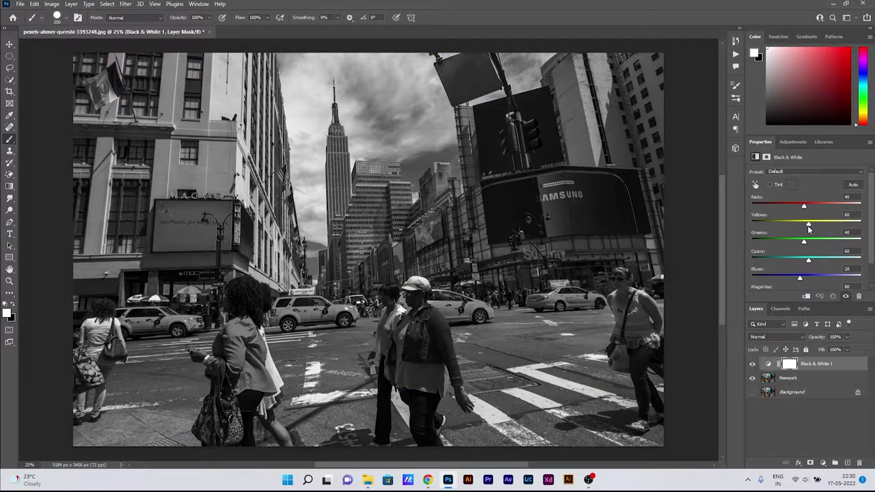
Set the Black & White mix to Reds 33, Yellows 27, Greens 25, Cyans 50, Blues 73.
drag(809, 228, 801, 226)
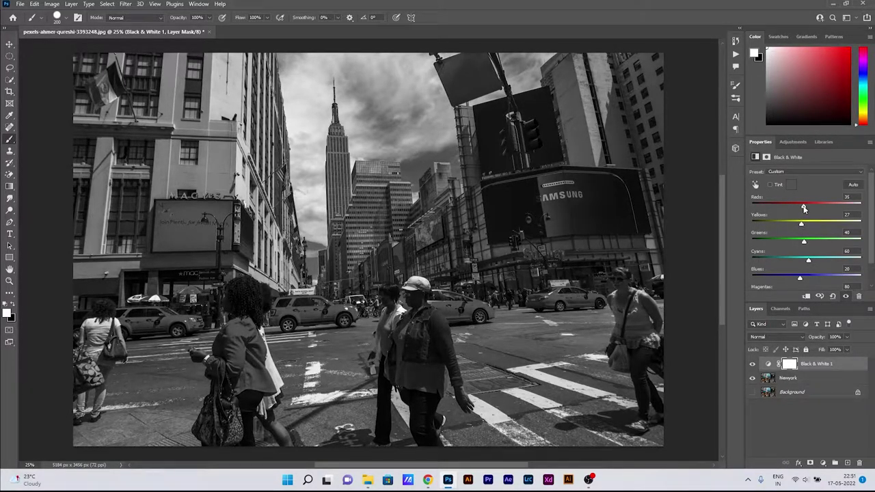
drag(805, 208, 804, 208)
drag(807, 245, 815, 263)
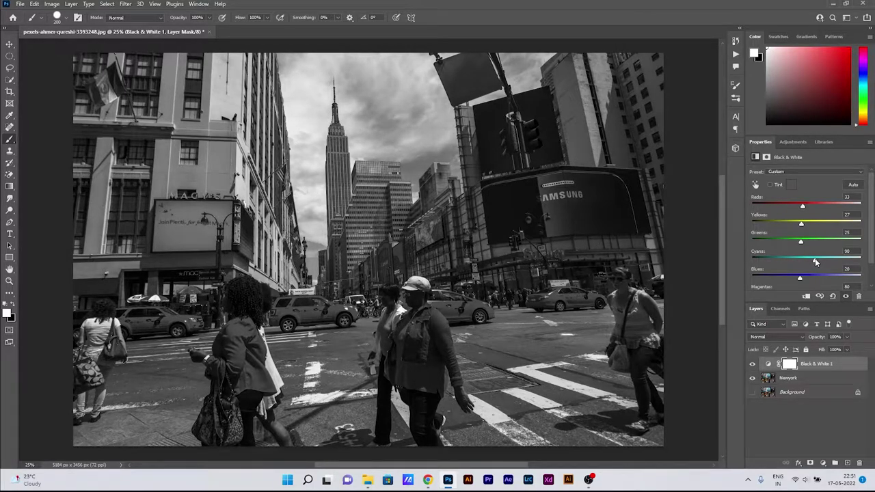
drag(801, 278, 812, 280)
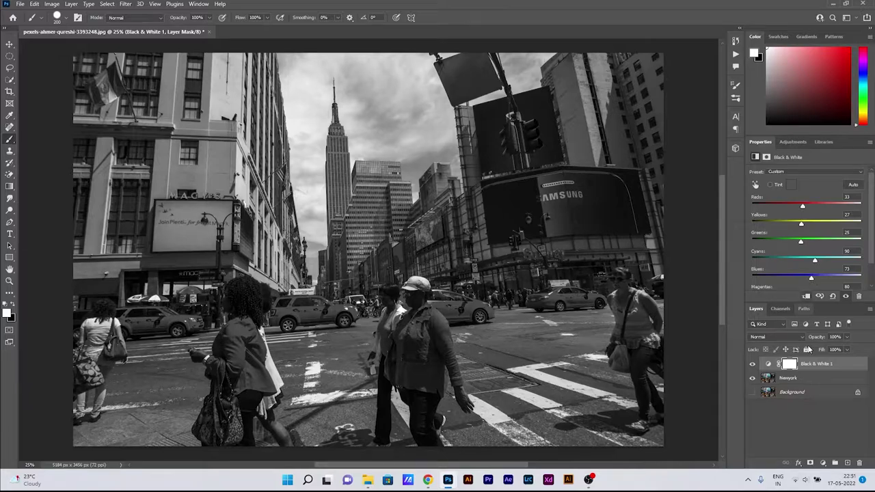
click(801, 413)
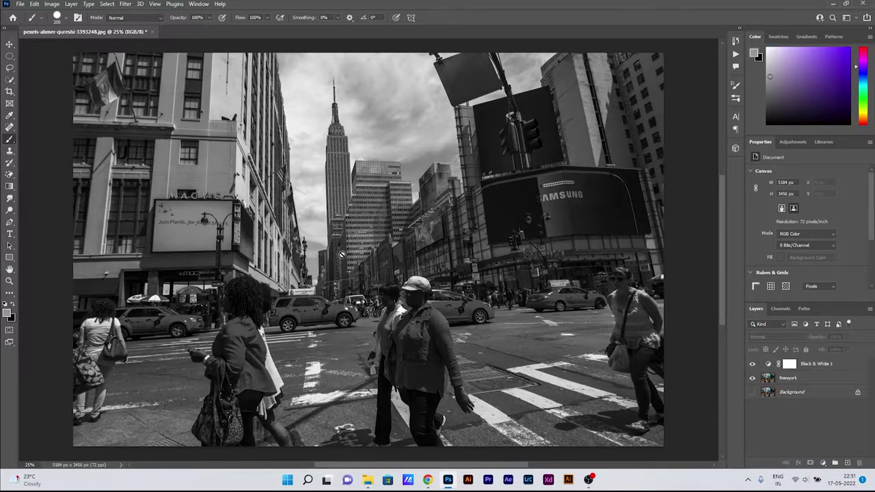
scroll(314, 229, down, 1)
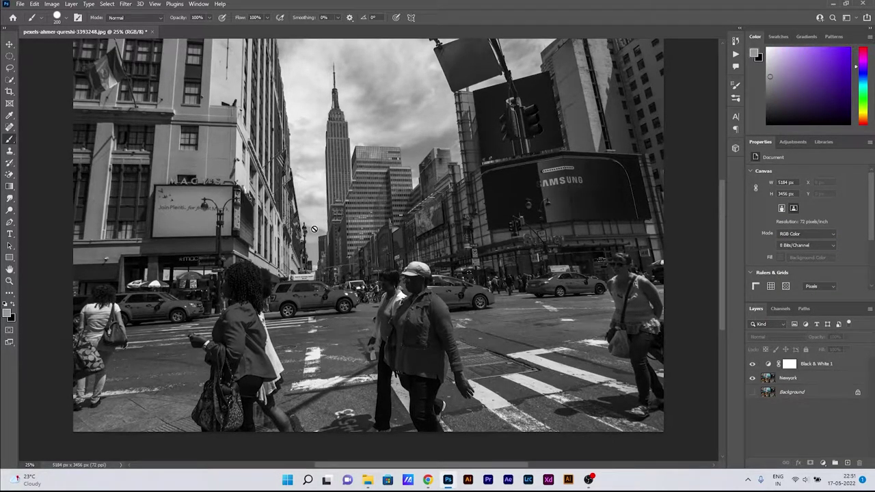
scroll(313, 229, up, 3)
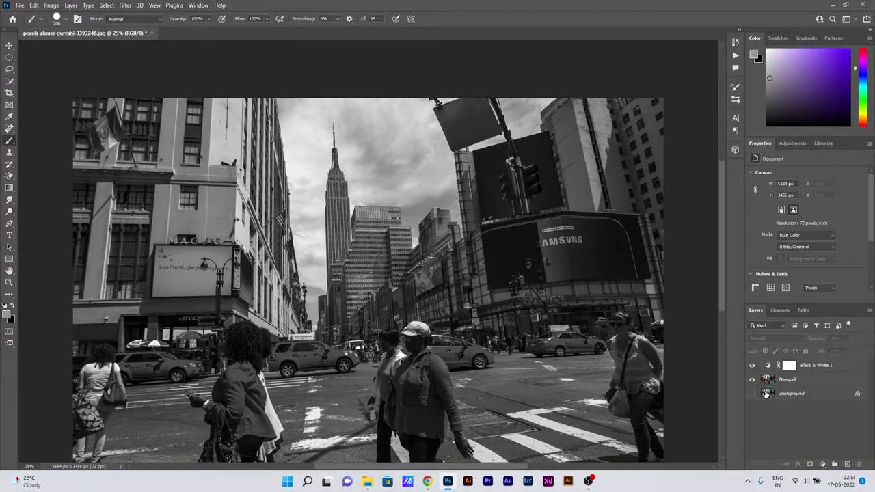
scroll(722, 268, down, 5)
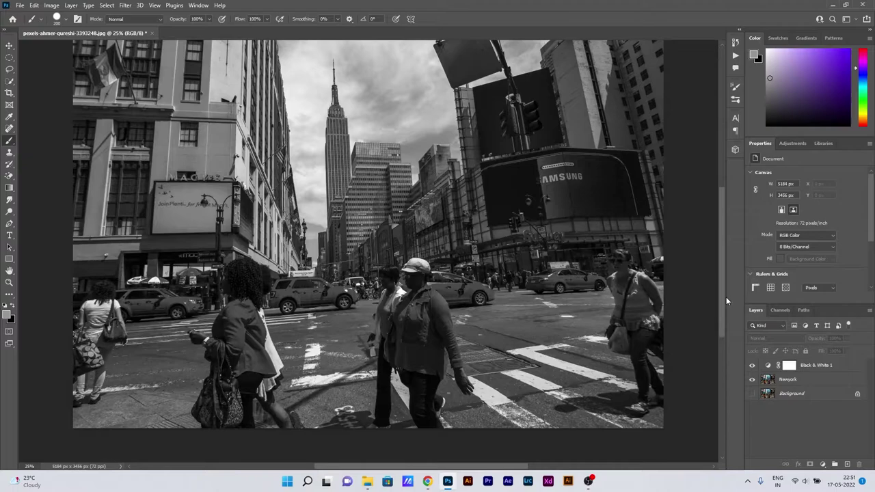
scroll(728, 280, up, 3)
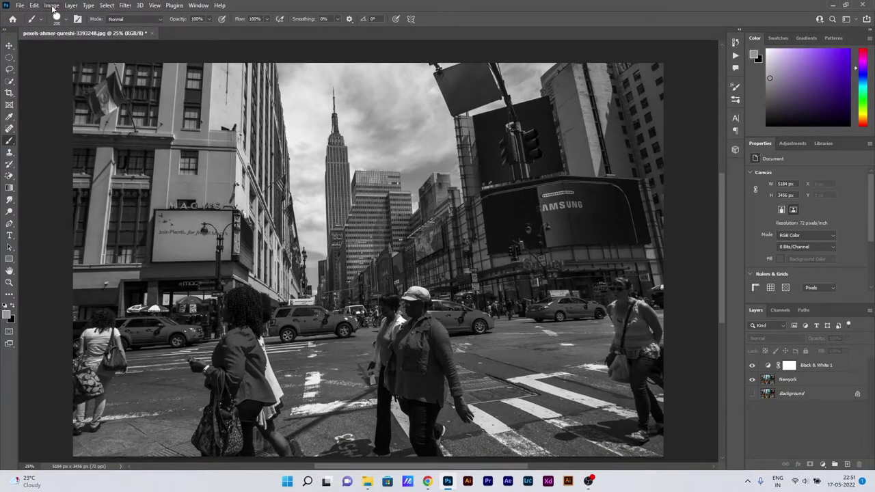
With Newyork selected, open Image > Calculations and set the blending mode to Overlay.
click(789, 380)
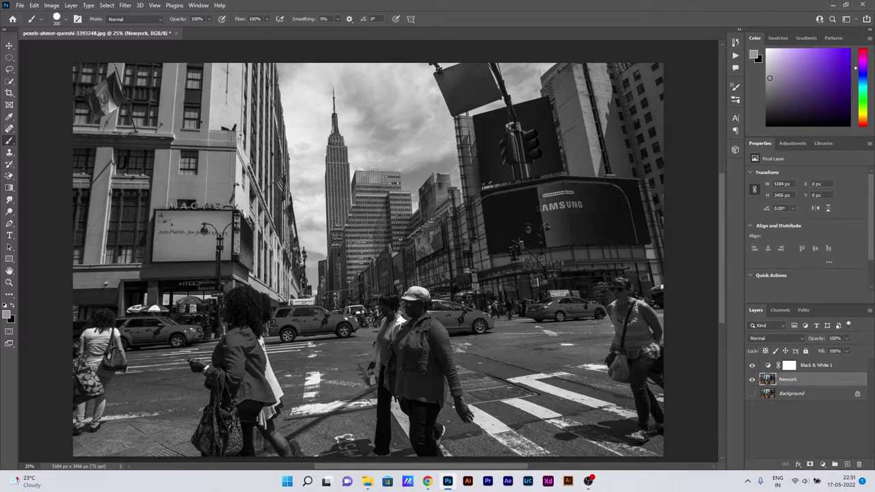
click(49, 5)
click(93, 147)
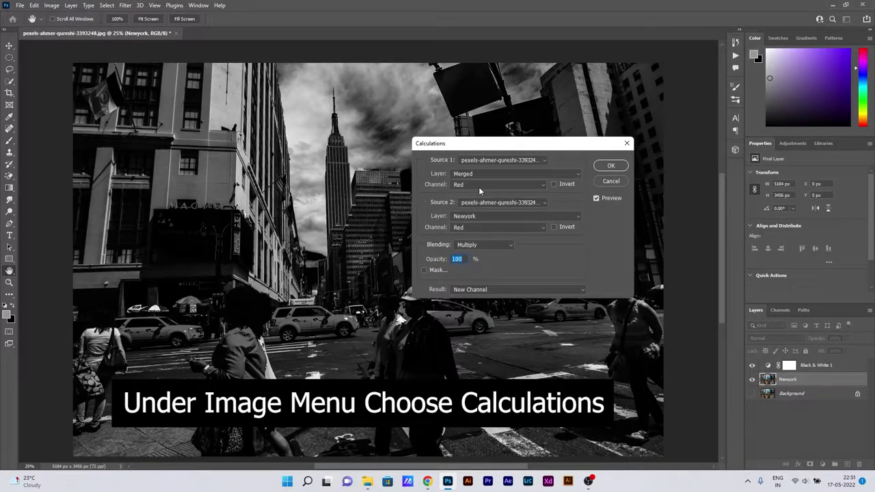
click(488, 246)
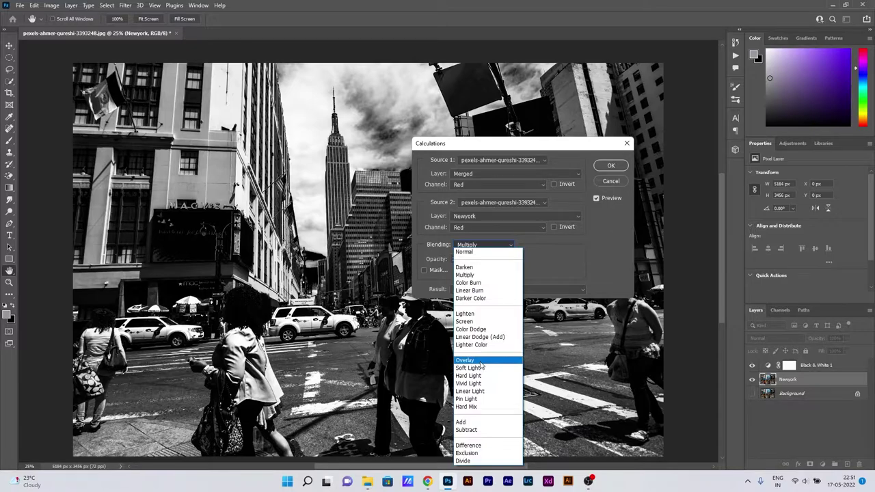
click(481, 361)
Try the Green, Red and Blue channels for Source 2, then settle on Gray.
click(479, 228)
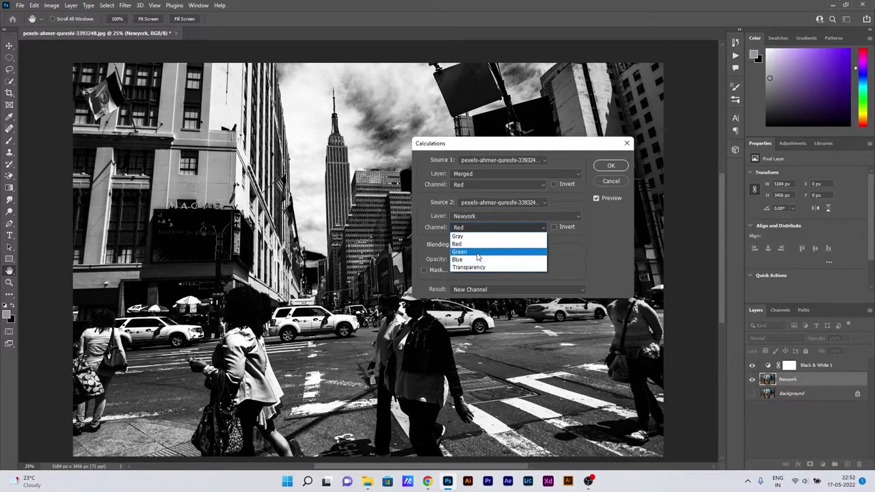
click(476, 252)
click(481, 227)
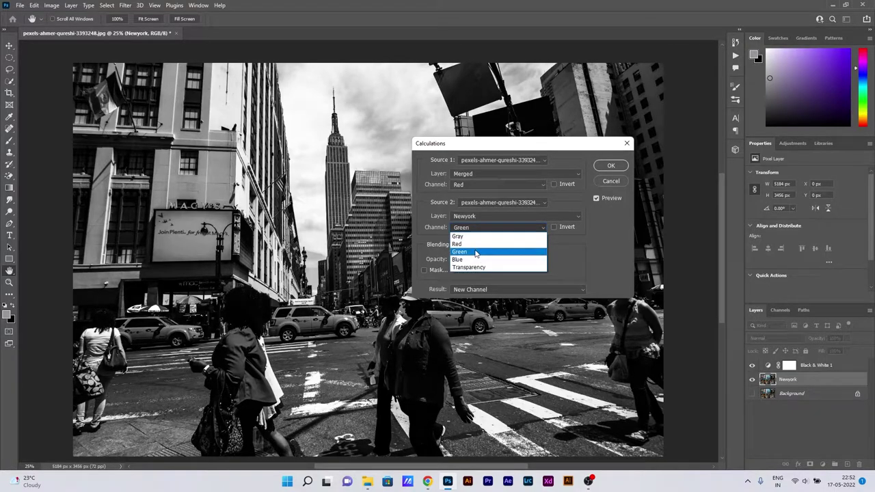
click(473, 244)
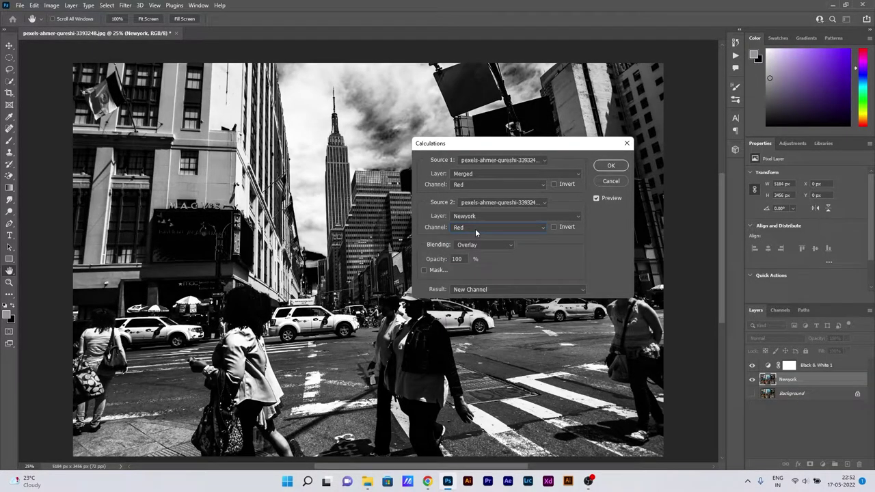
click(477, 229)
click(470, 260)
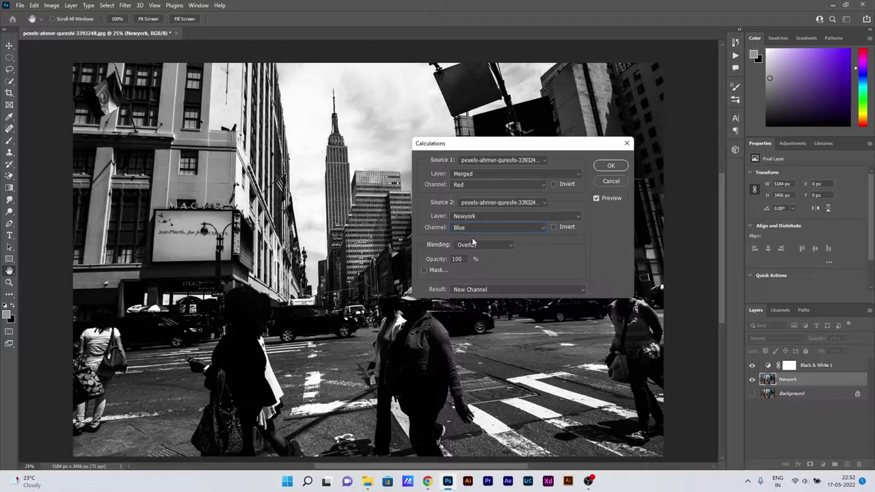
click(474, 227)
click(467, 235)
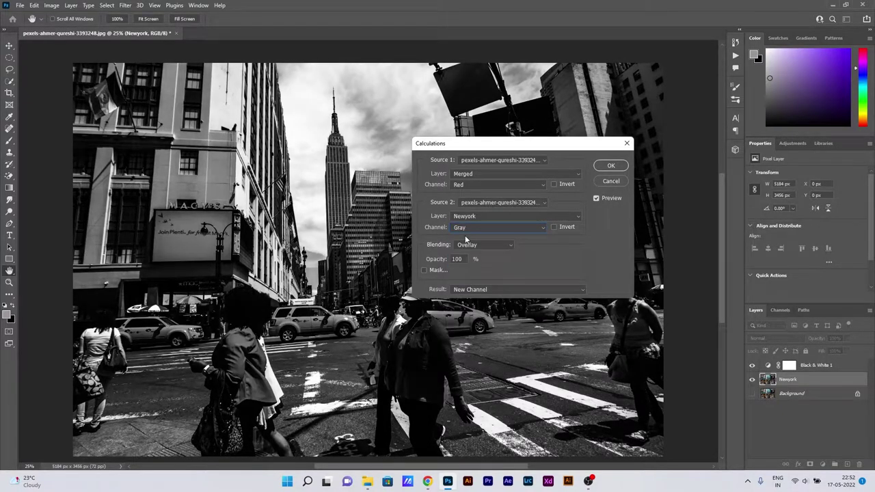
Try the Red, Blue and Green channels for Source 1, then settle on Gray.
click(460, 184)
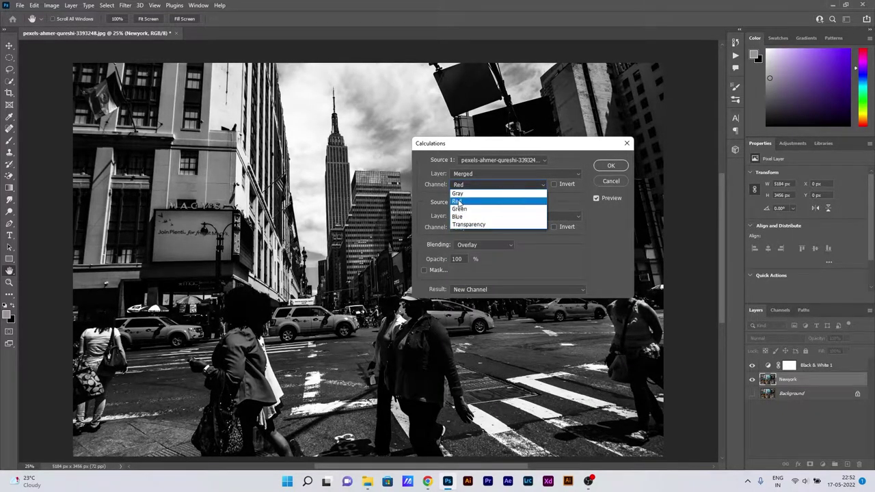
click(459, 201)
click(465, 189)
click(463, 218)
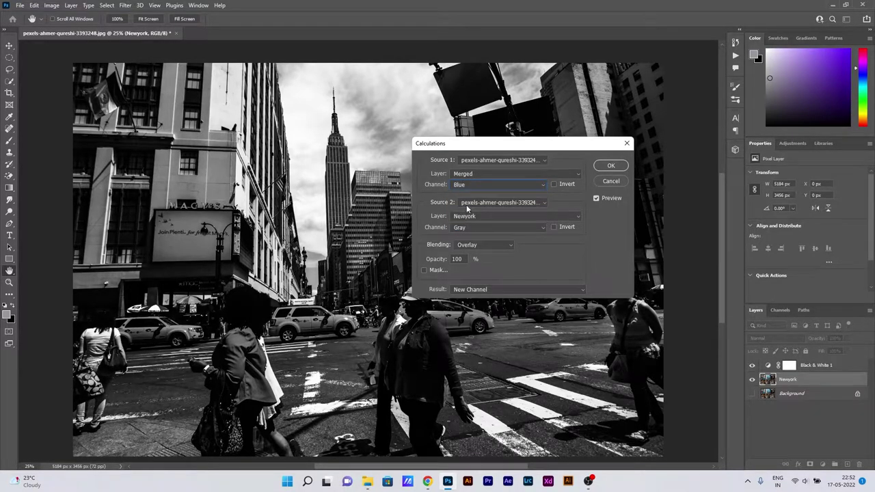
click(488, 185)
click(468, 212)
click(463, 185)
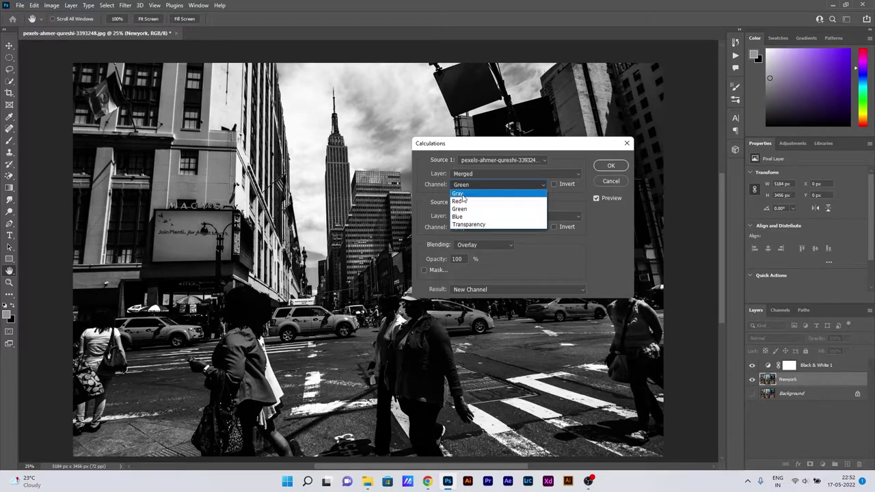
click(462, 195)
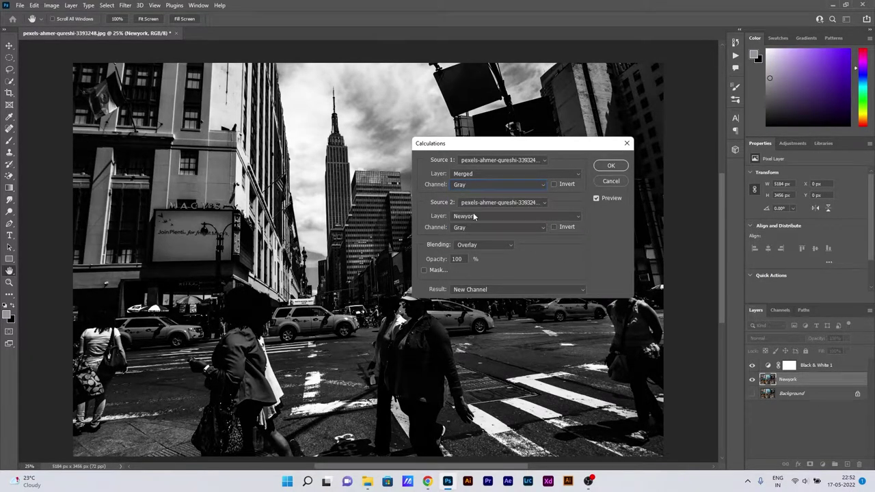
Confirm the Overlay calculation into a new Alpha 1 channel and select all of Alpha 1.
click(610, 166)
key(b)
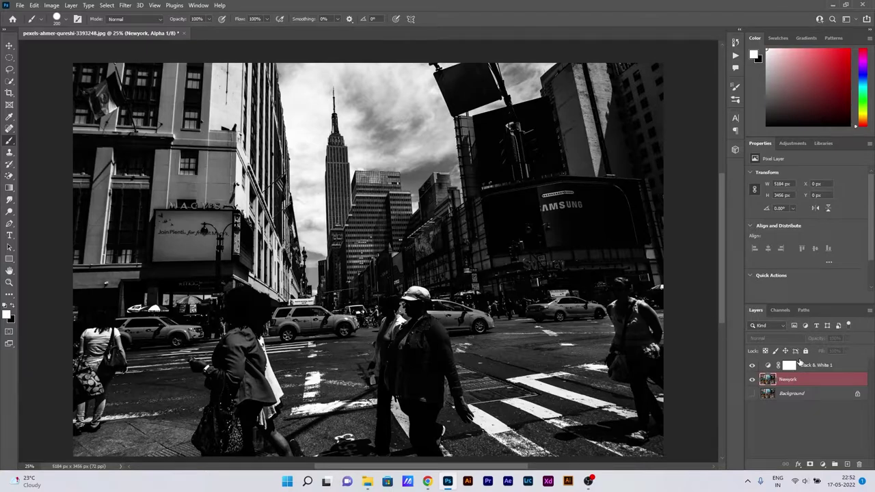
click(779, 311)
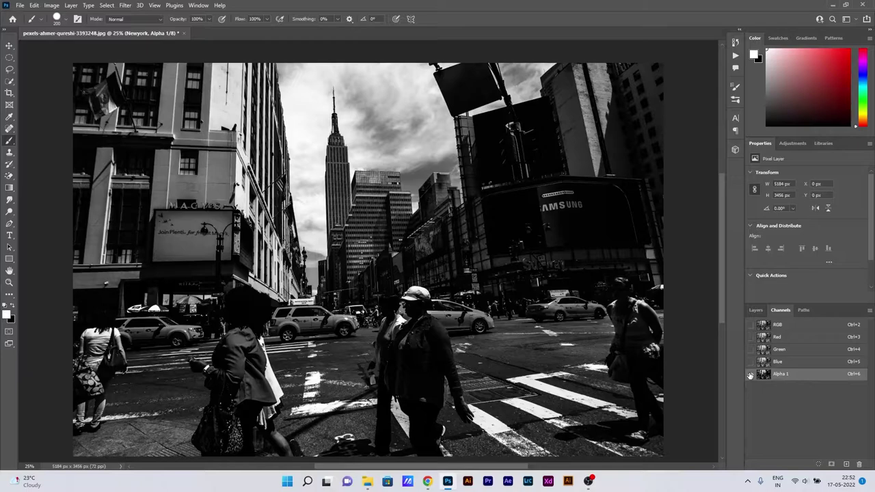
key(ctrl+a)
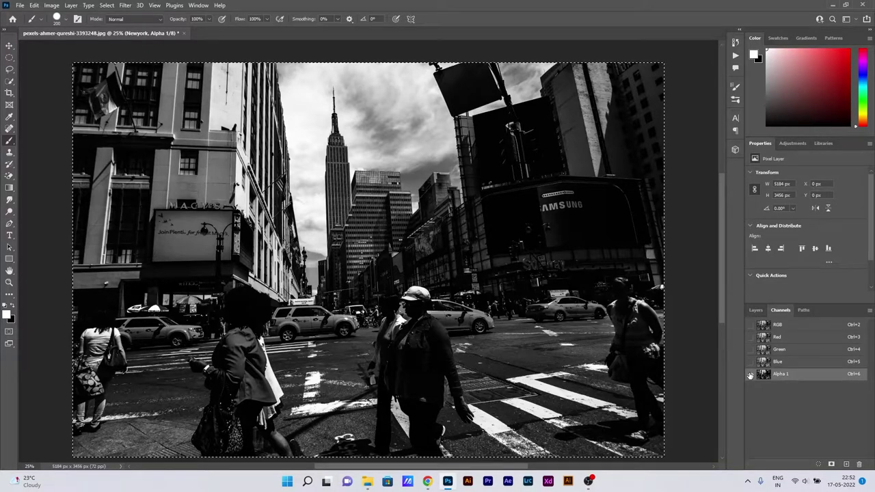
click(751, 375)
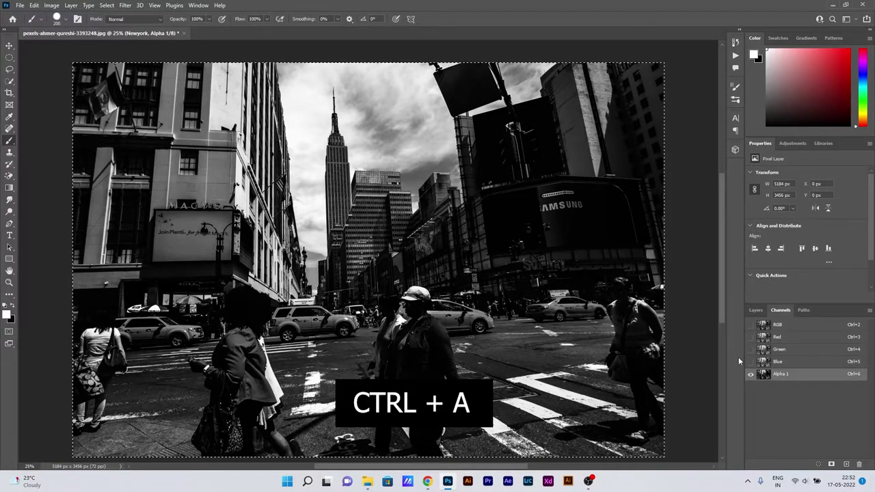
Copy Alpha 1 and paste it into a new Layer 1 placed above Black & White 1.
click(755, 309)
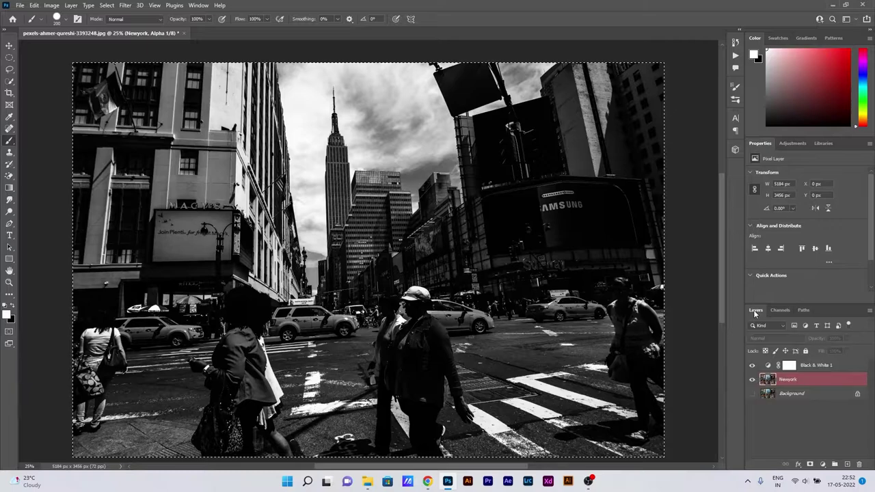
key(ctrl+c)
click(846, 464)
drag(796, 387, 804, 366)
key(ctrl+d)
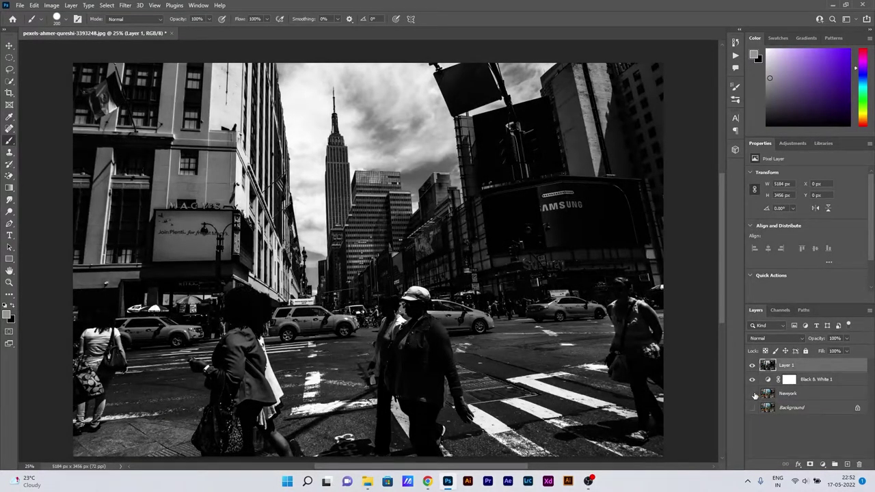
key(ctrl+v)
click(790, 421)
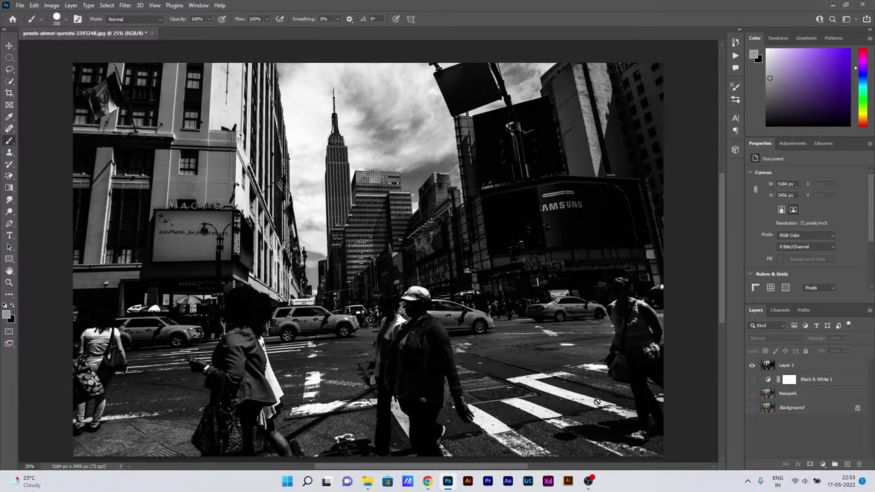
click(796, 369)
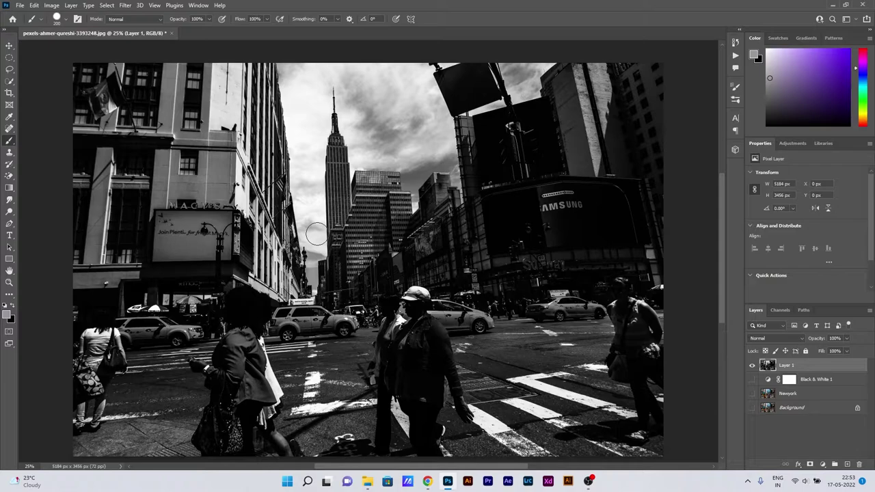
Quick-select the sky around the Empire State Building, subtracting stray areas with Alt.
click(10, 82)
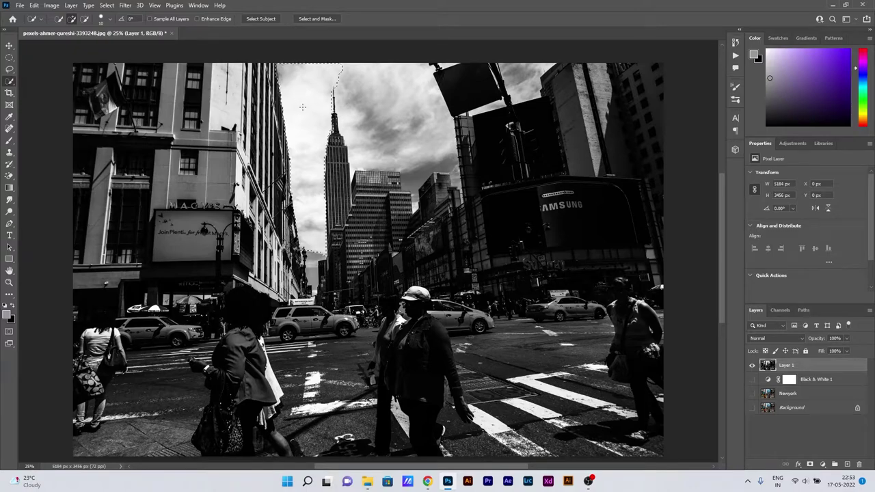
click(309, 138)
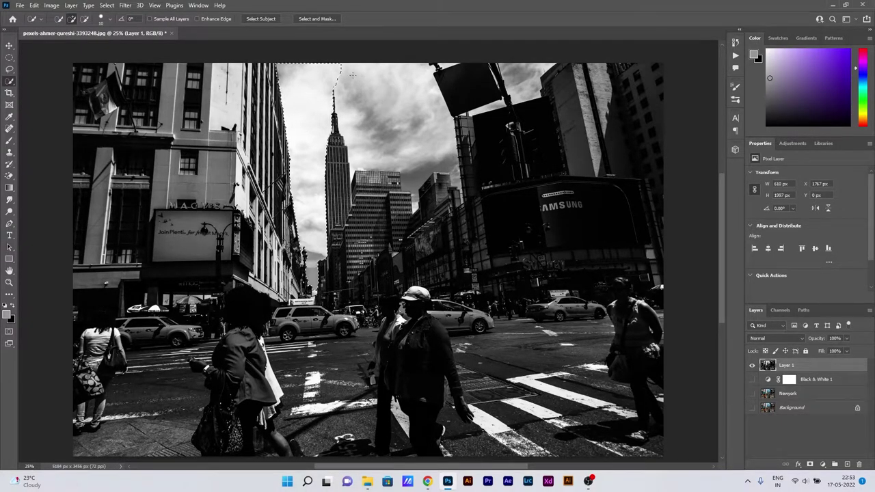
click(358, 103)
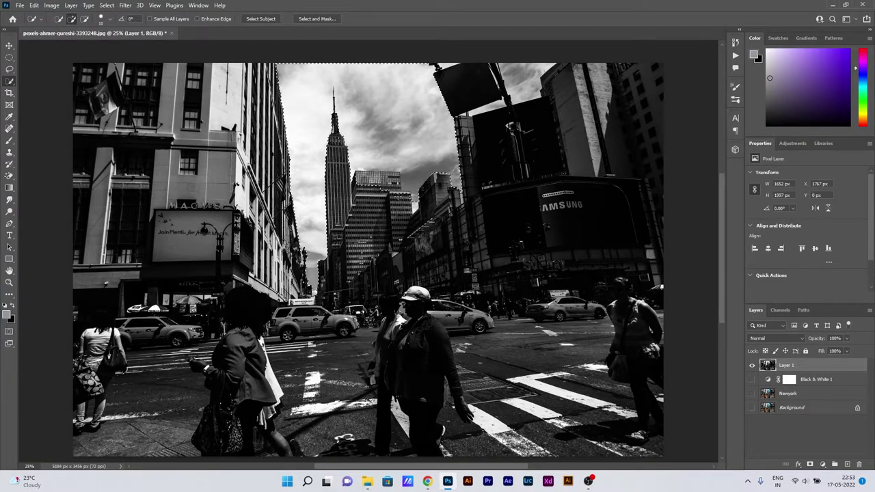
key(alt)
key(alt)
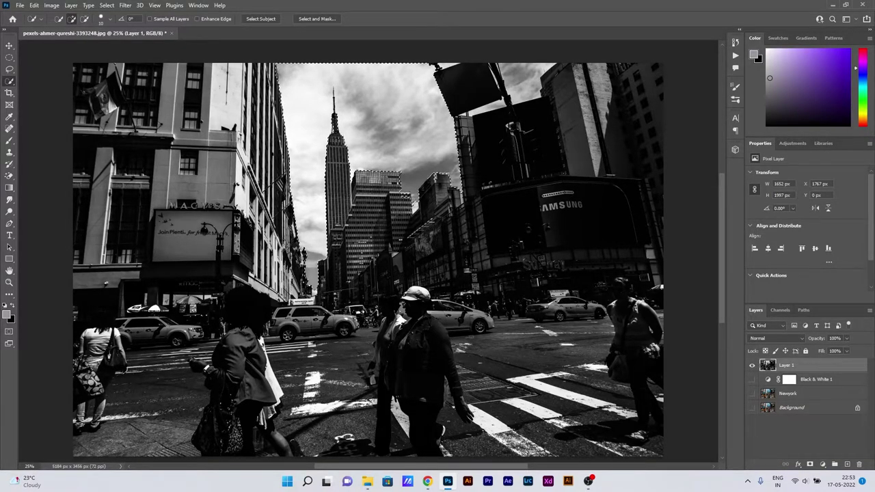
key(alt)
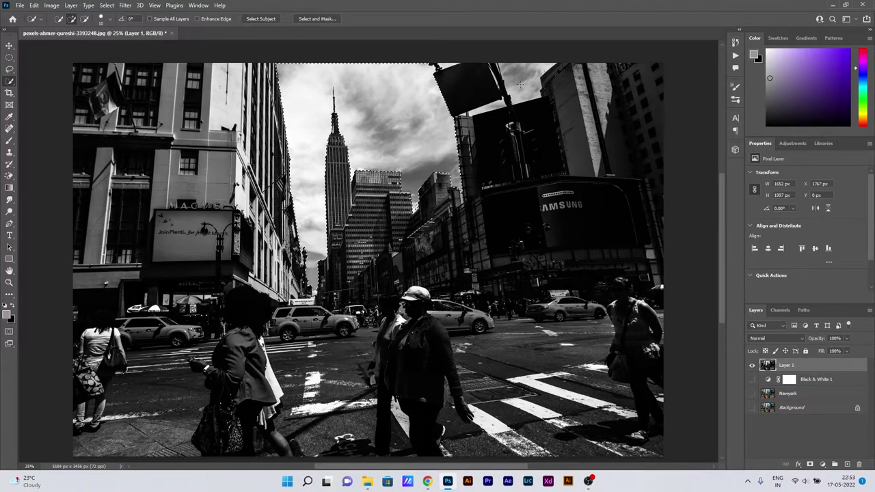
key(alt)
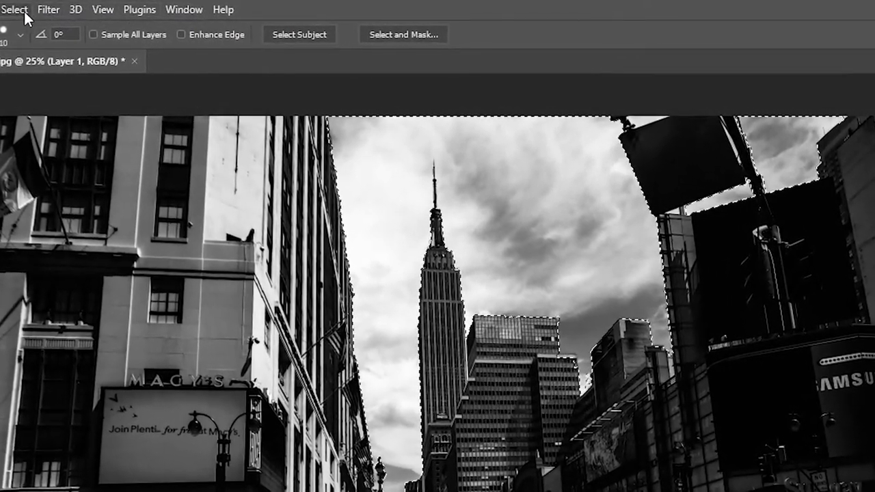
Apply a Path Blur at 50% speed along a path drawn through the clouds.
click(48, 10)
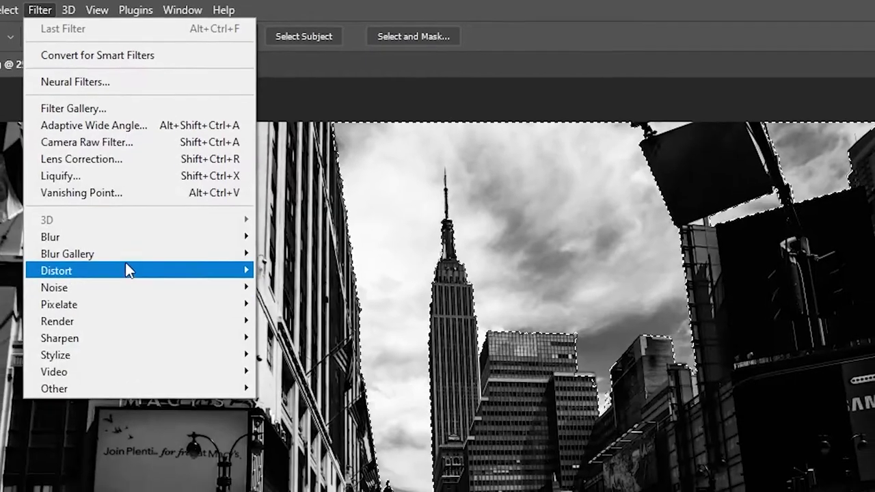
mouse_move(130, 260)
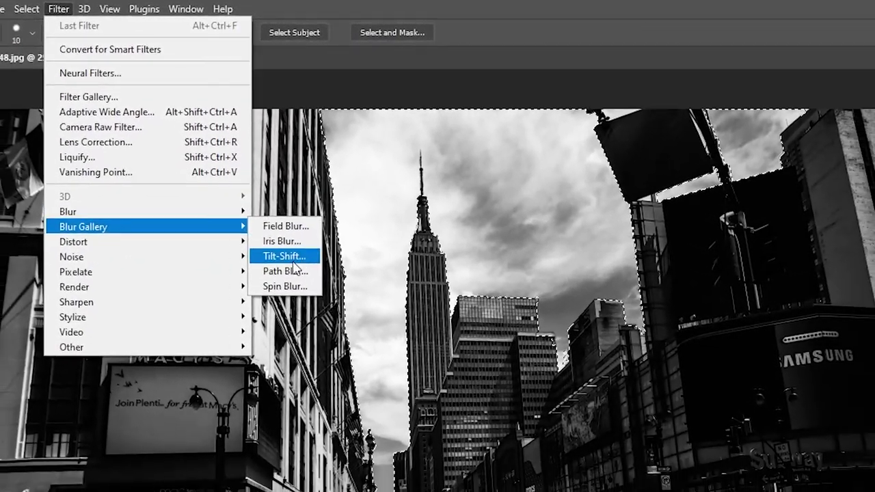
click(294, 271)
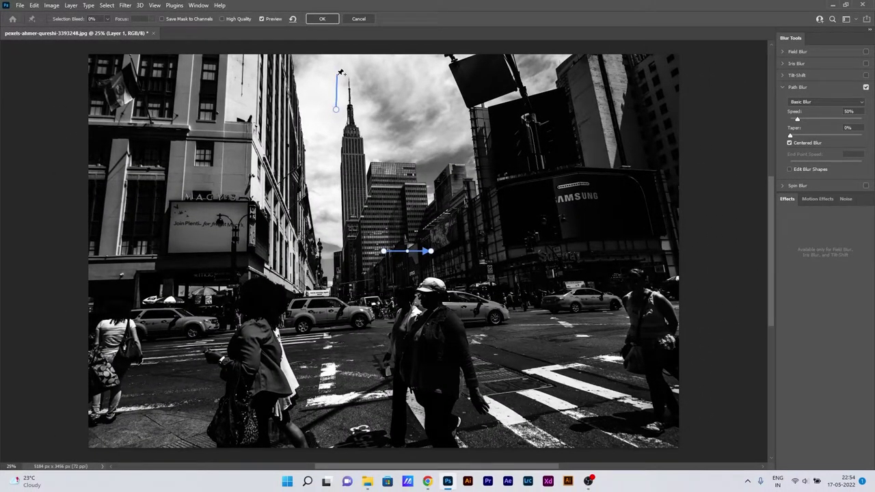
click(337, 73)
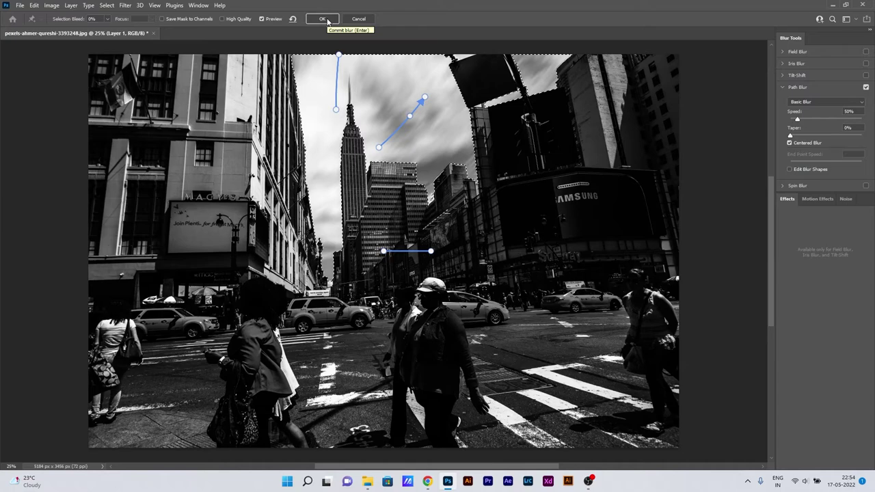
click(323, 19)
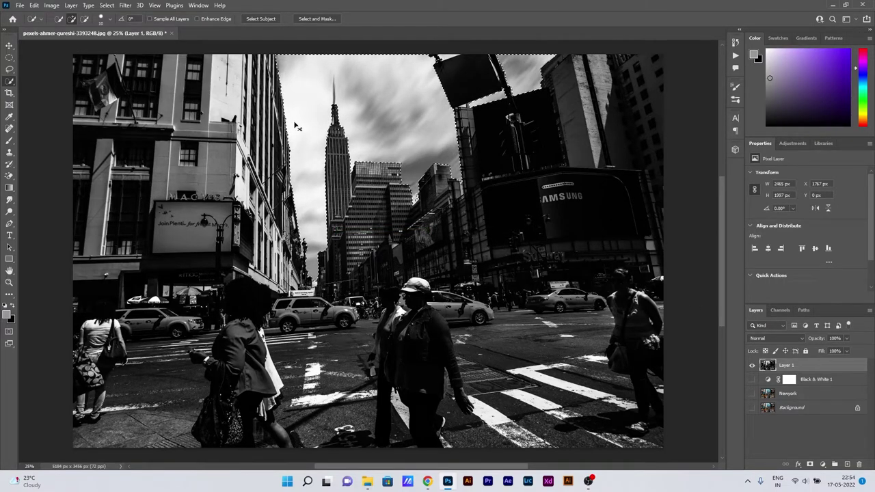
Drop the sky selection on Layer 1 with Ctrl+D.
key(ctrl+d)
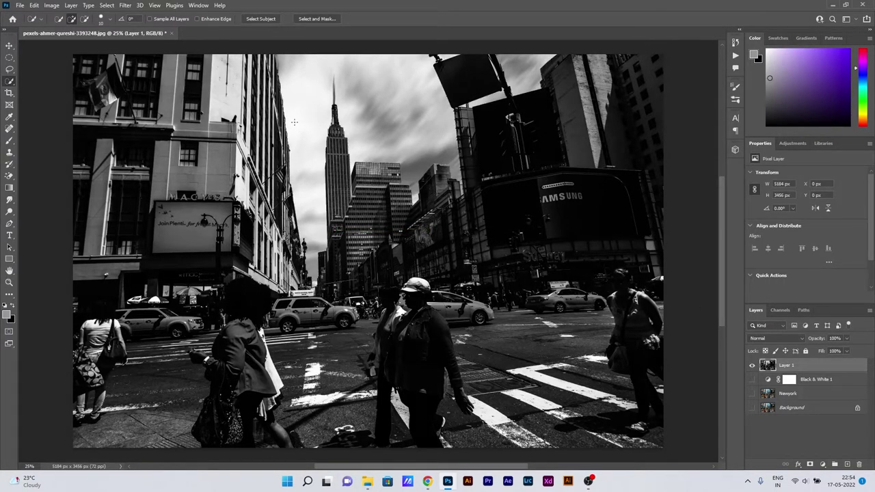